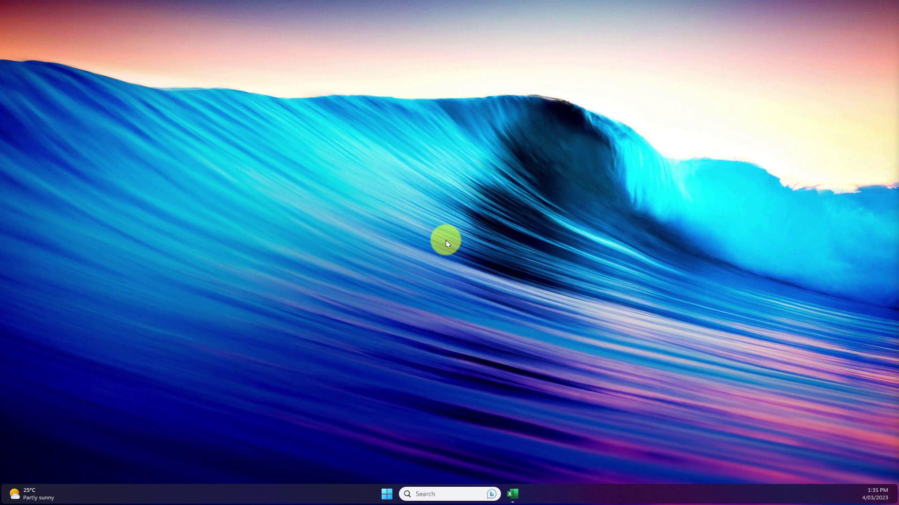
- Launch Excel from the taskbar so the gift-list workbook appears
left_click(513, 496)
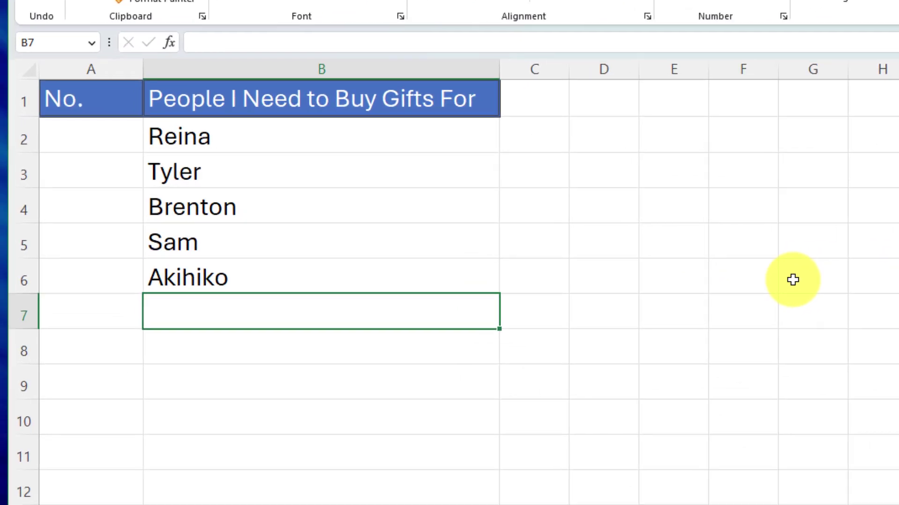
- Number Reina 1 in the No. column, undoing a fill that repeated 1 down the list
left_click_drag(551, 124, 546, 322)
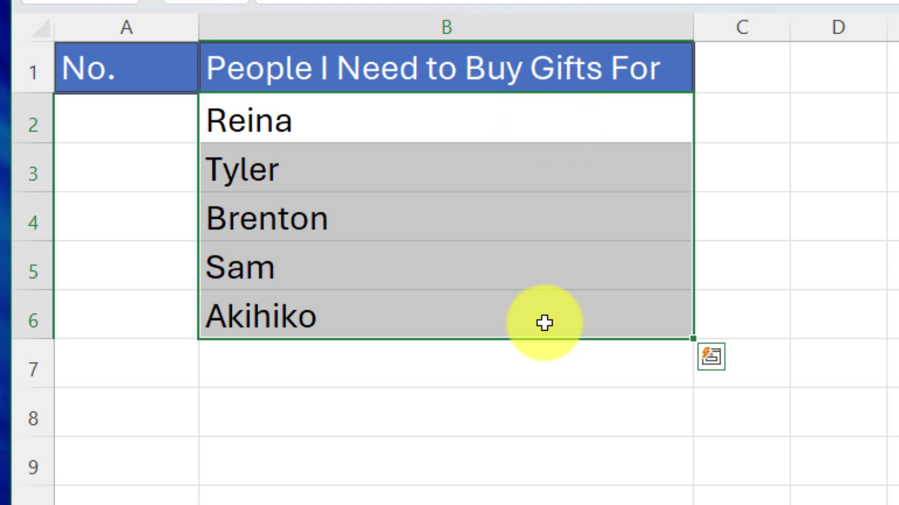
left_click(156, 121)
type("1")
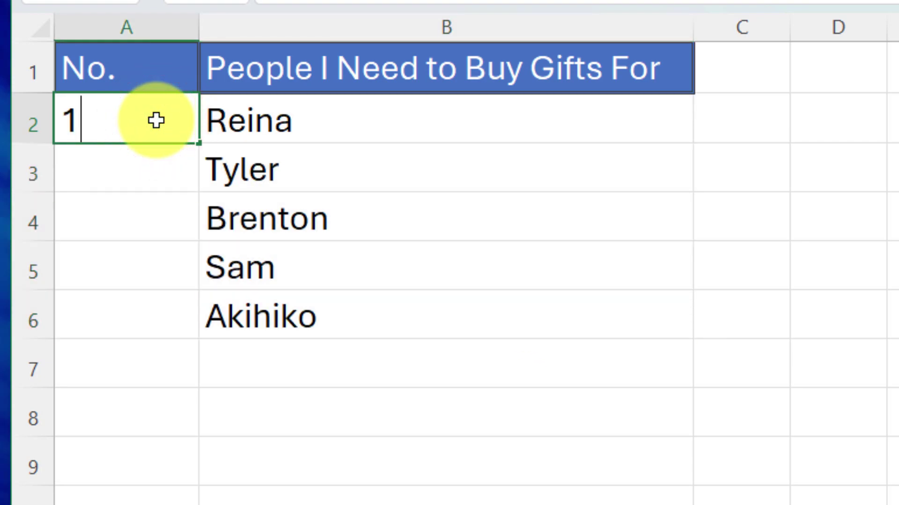
key("Return")
left_click(156, 120)
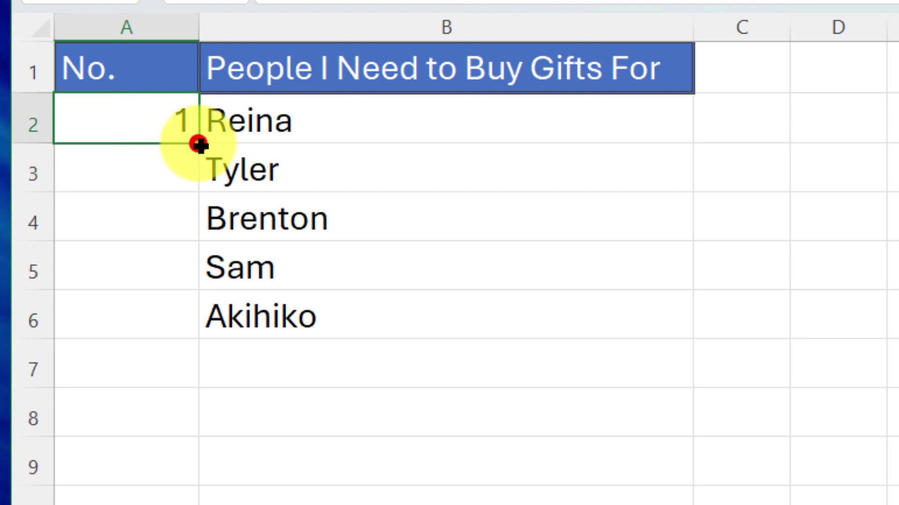
left_click_drag(199, 144, 199, 346)
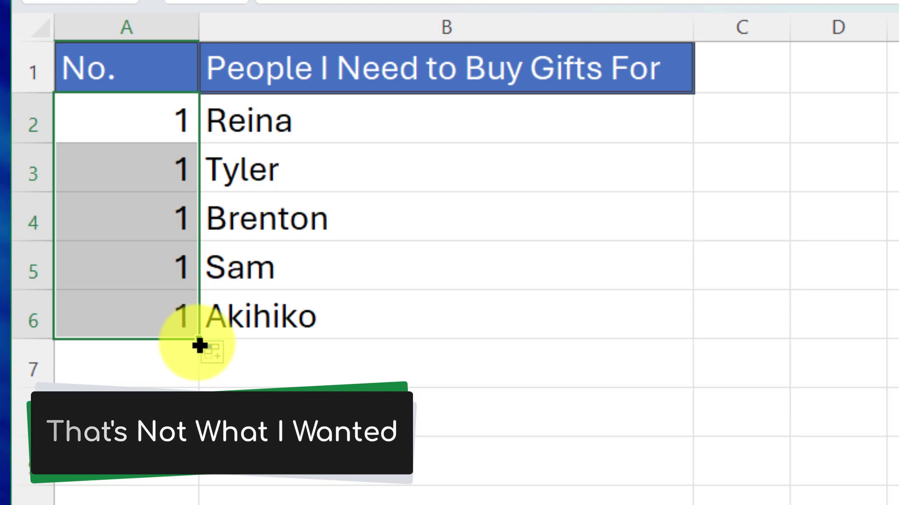
key("ctrl+z")
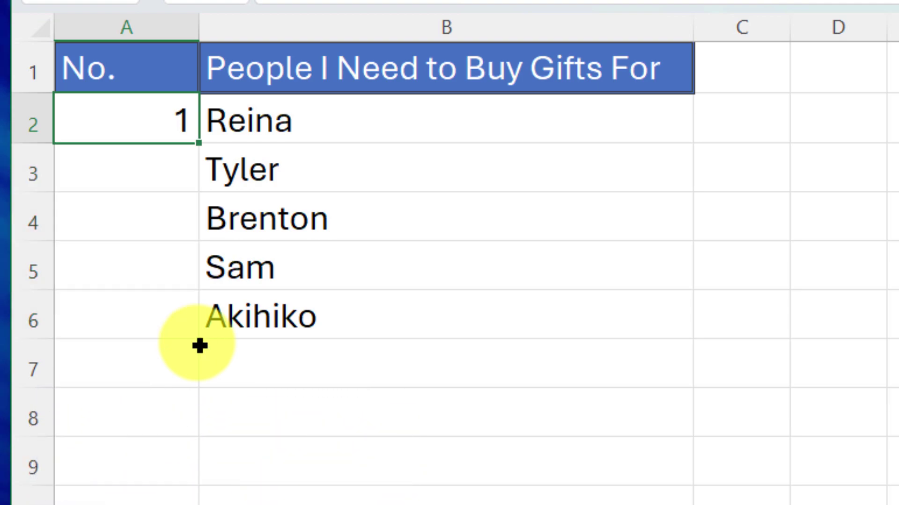
- Number Tyler 2, undoing a fill that repeated 2 down the list
double_click(139, 175)
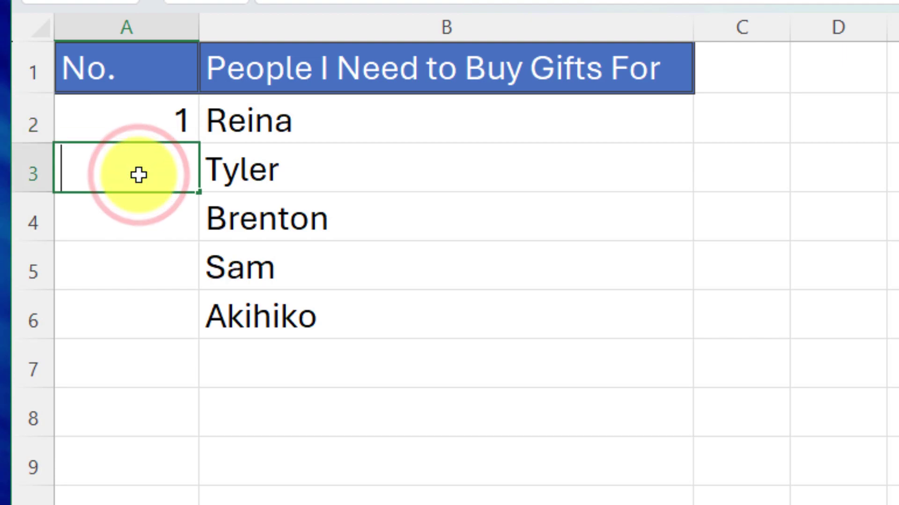
type("2")
key("Return")
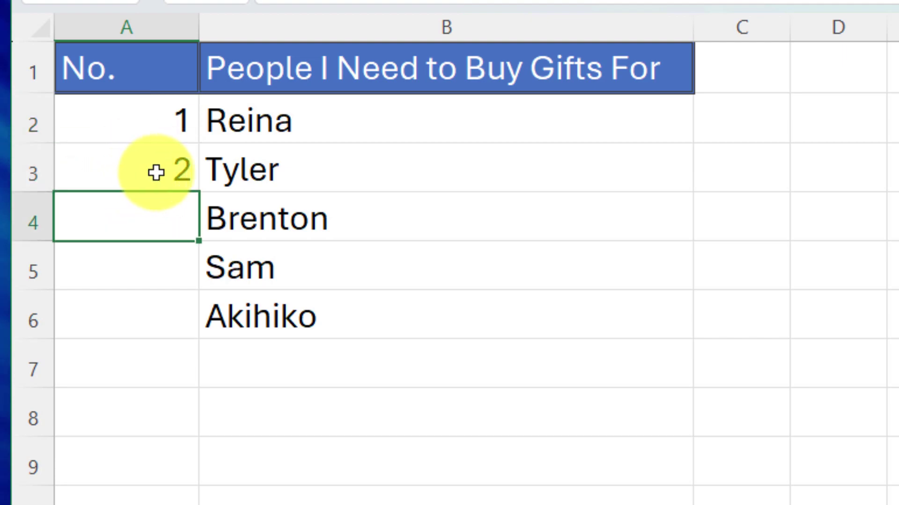
left_click(171, 171)
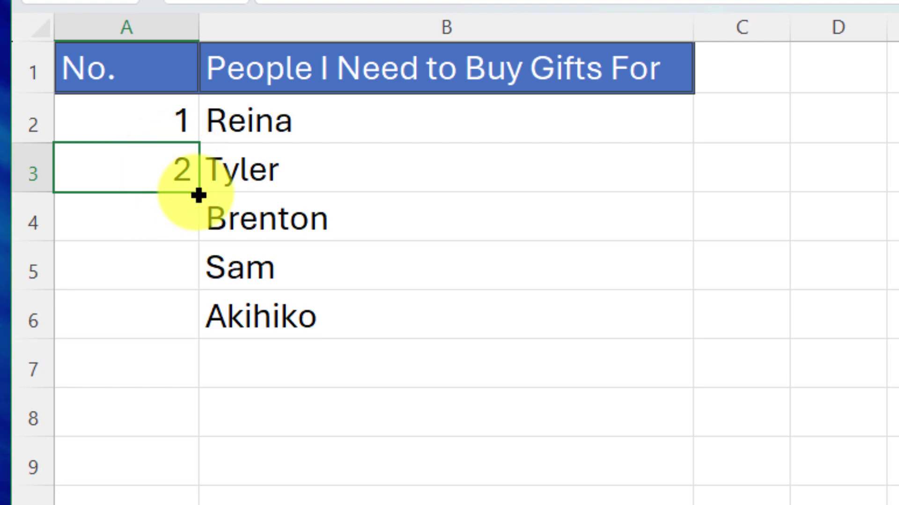
left_click_drag(197, 191, 206, 355)
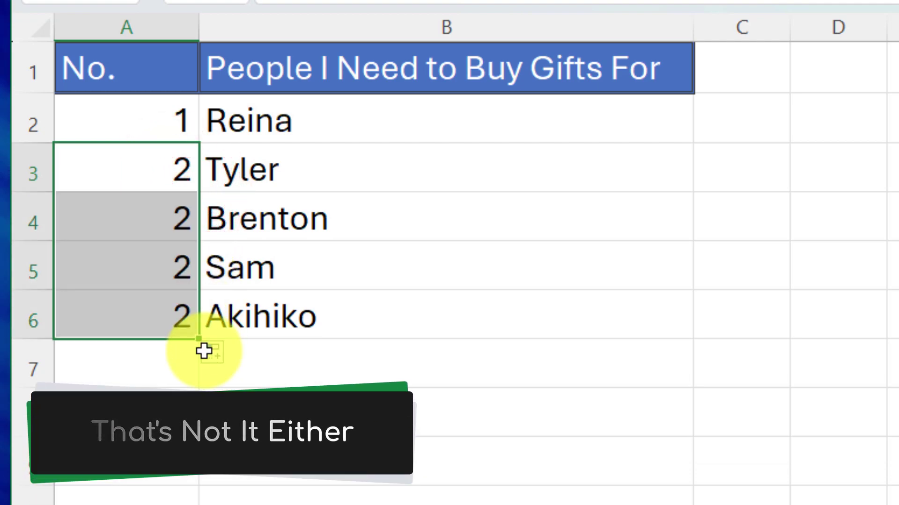
key("ctrl+z")
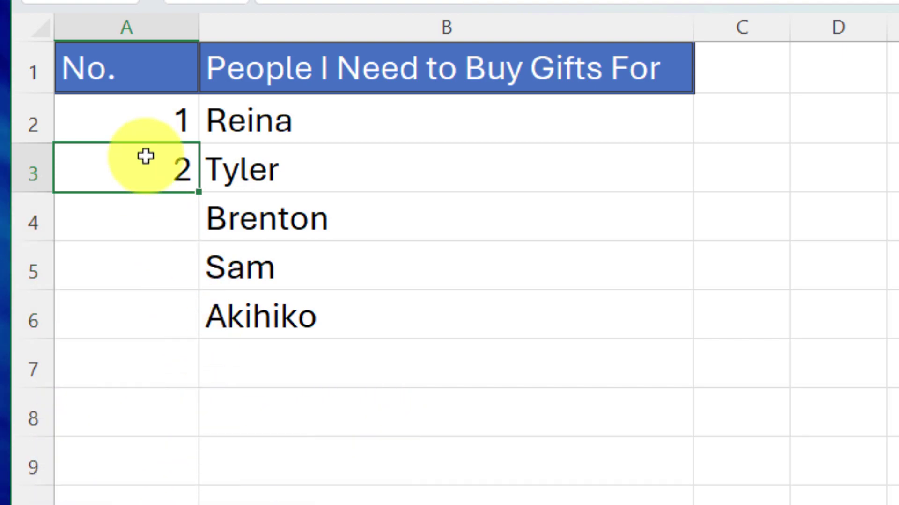
- Extend the 1, 2 series so the No. column counts 1 to 5 down to Akihiko
left_click_drag(133, 116, 133, 158)
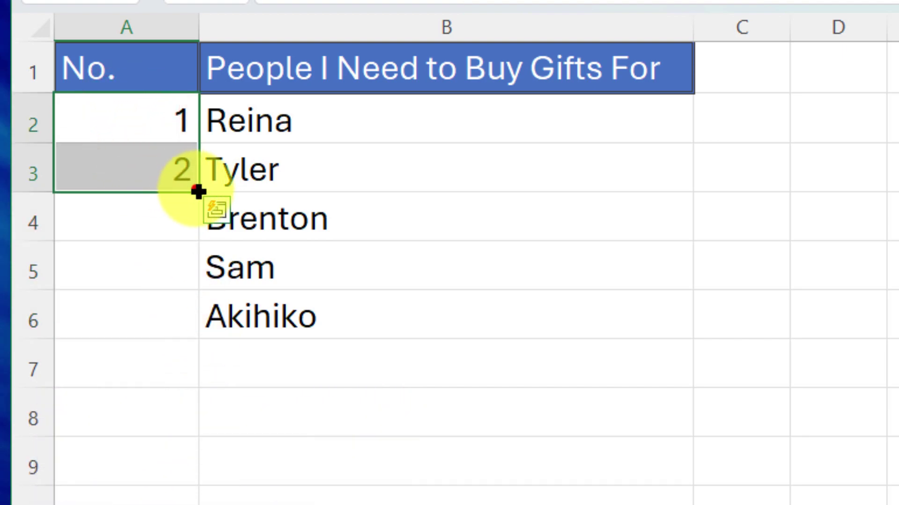
left_click_drag(197, 192, 189, 322)
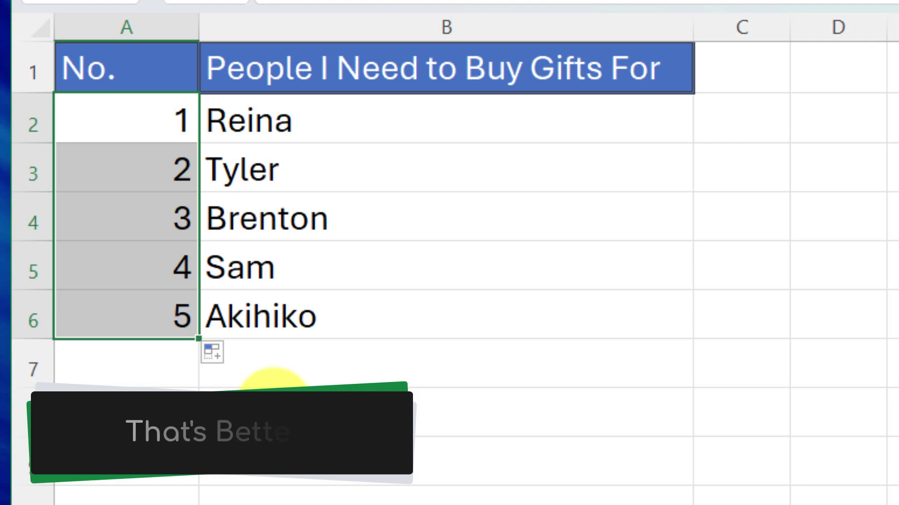
left_click(276, 359)
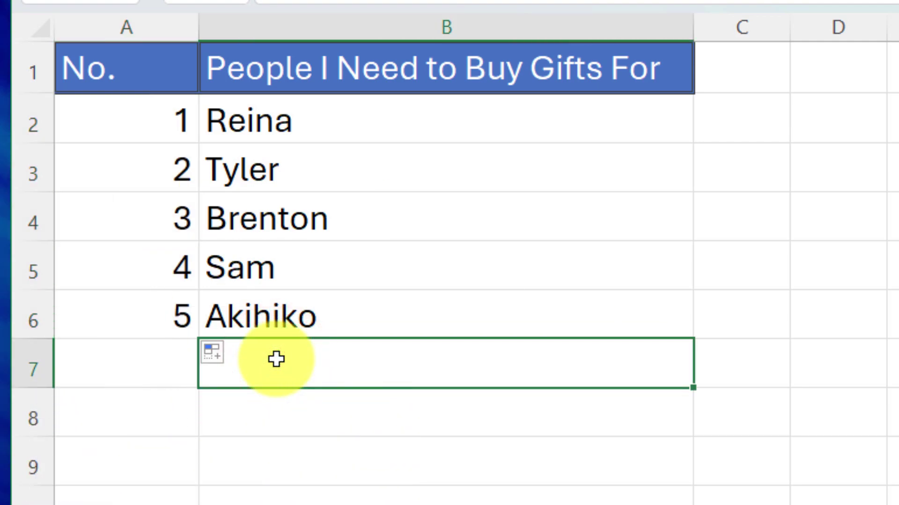
type("Nathan")
- Add Nathan as the sixth name and continue the count to 6, undoing an overlong fill to 28
key("Return")
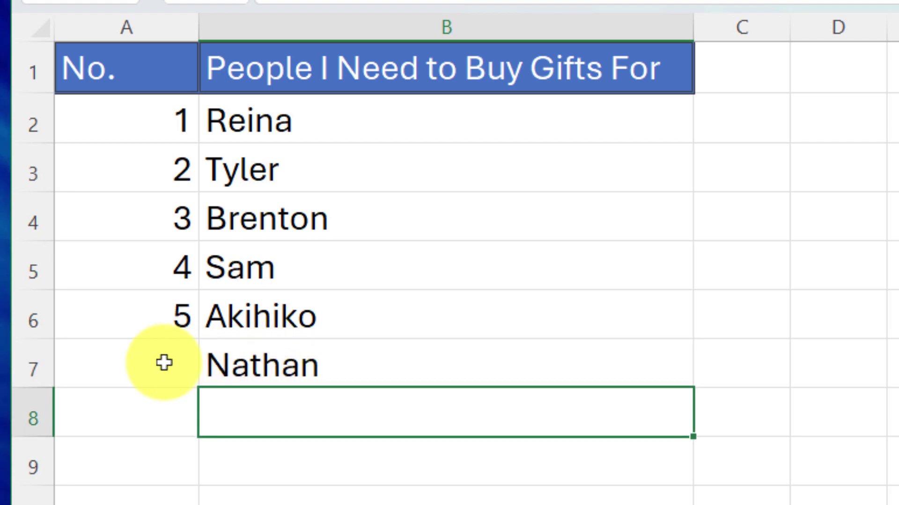
left_click(124, 364)
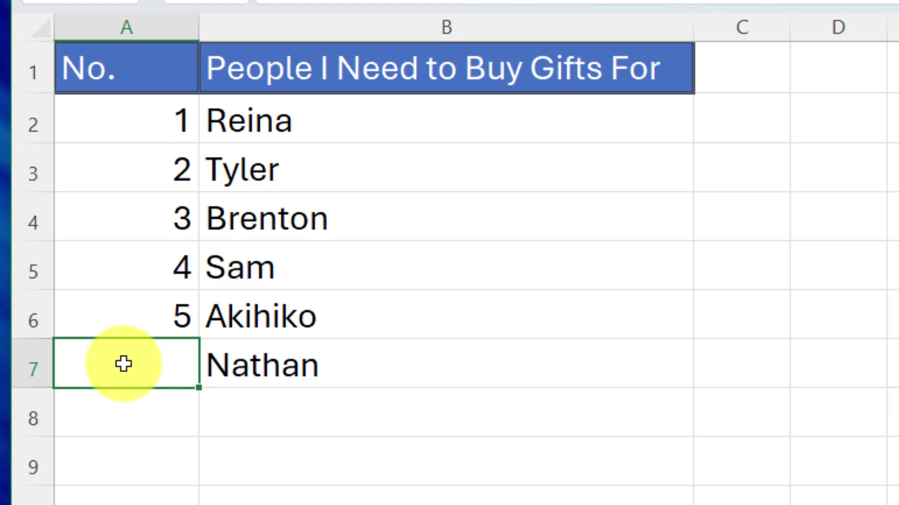
left_click_drag(128, 264, 131, 312)
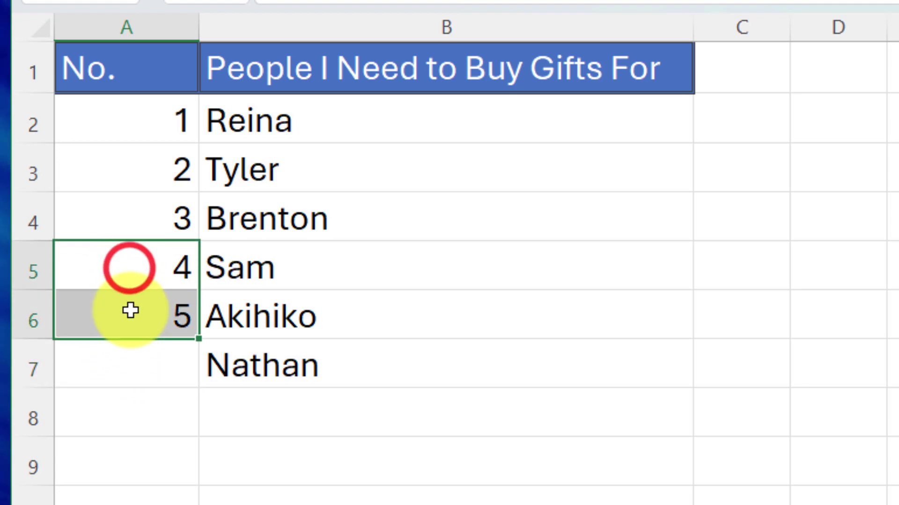
left_click_drag(199, 338, 196, 388)
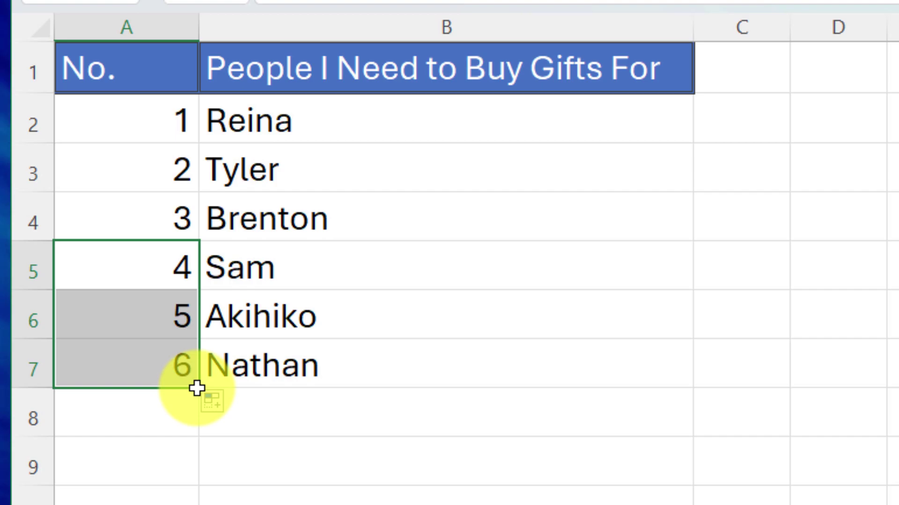
mouse_move(196, 388)
left_mouse_down()
mouse_move(103, 345)
mouse_move(80, 379)
left_mouse_up()
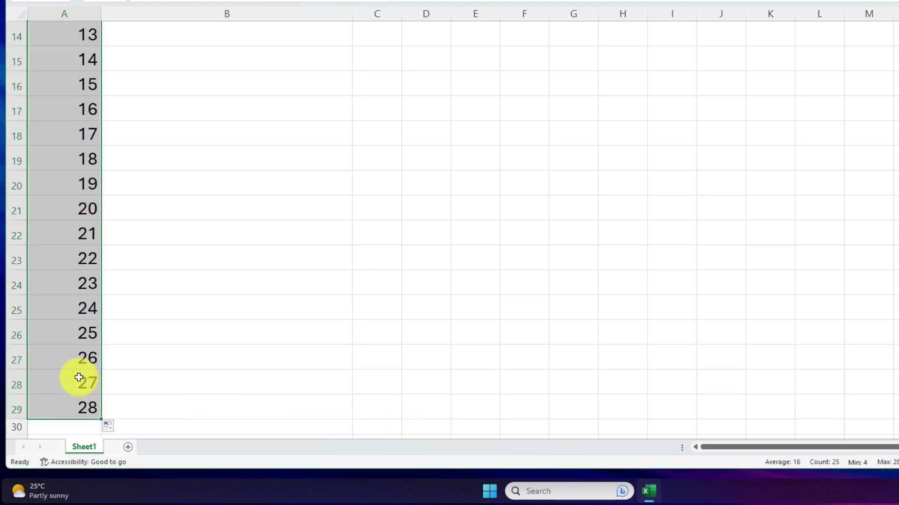
key("ctrl+z")
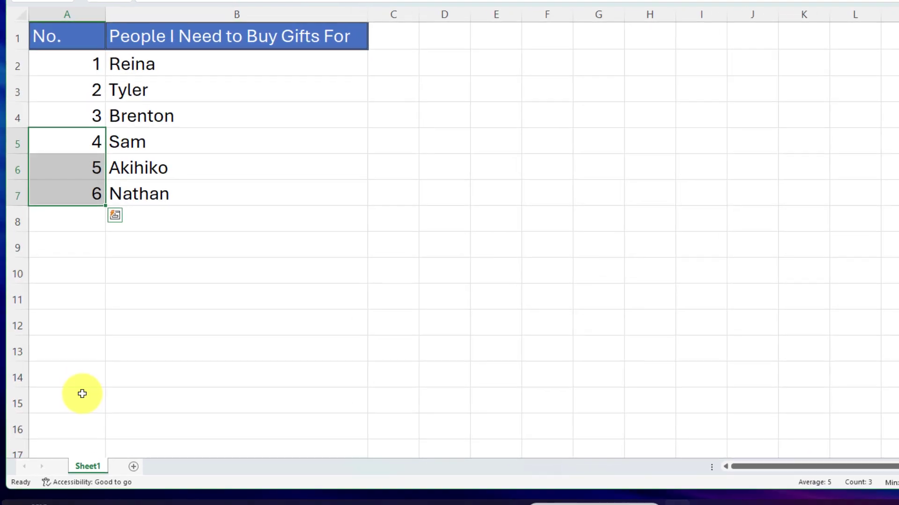
- Clear the typed numbers 1–6 from the No. column
left_click(77, 62)
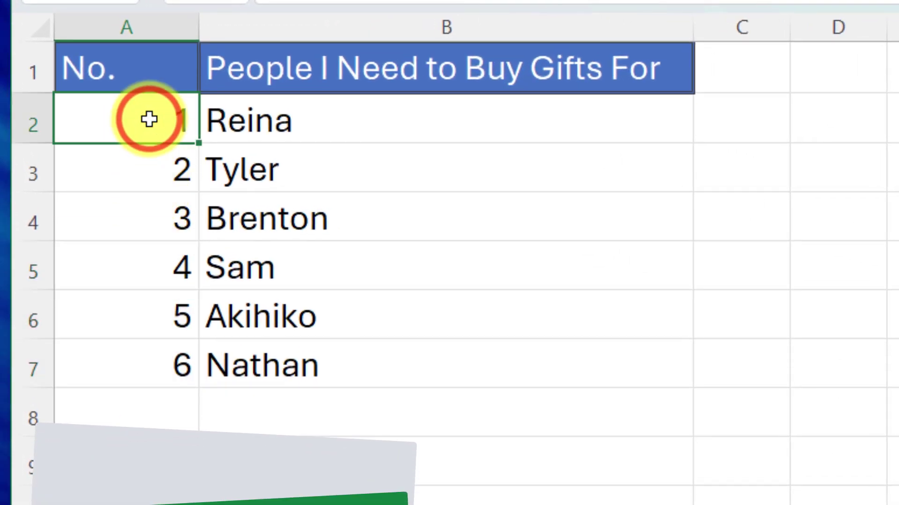
key("BackSpace")
key("Return")
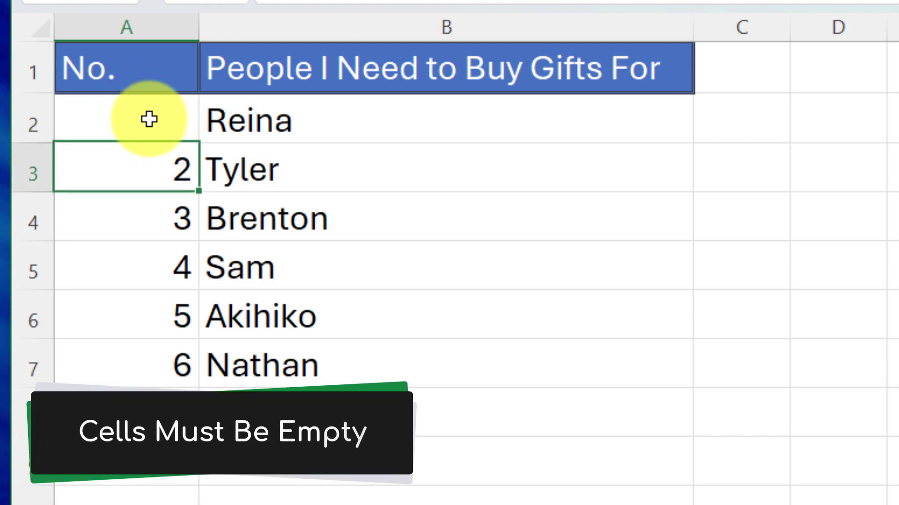
key("Return")
key("BackSpace")
key("Return")
key("BackSpace")
key("Return")
key("BackSpace")
key("Return")
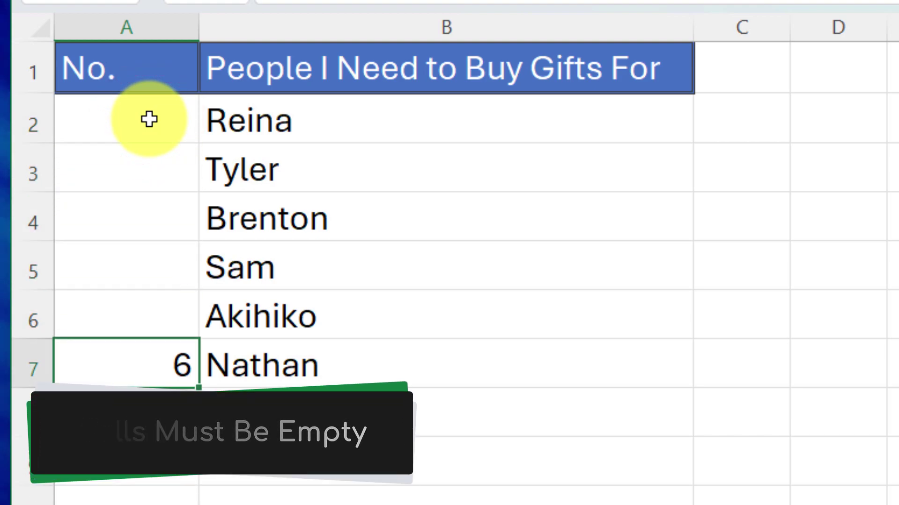
key("BackSpace")
- Enter =SEQUENCE(10) in A2 so the No. column spills 1 through 10
left_click(117, 117)
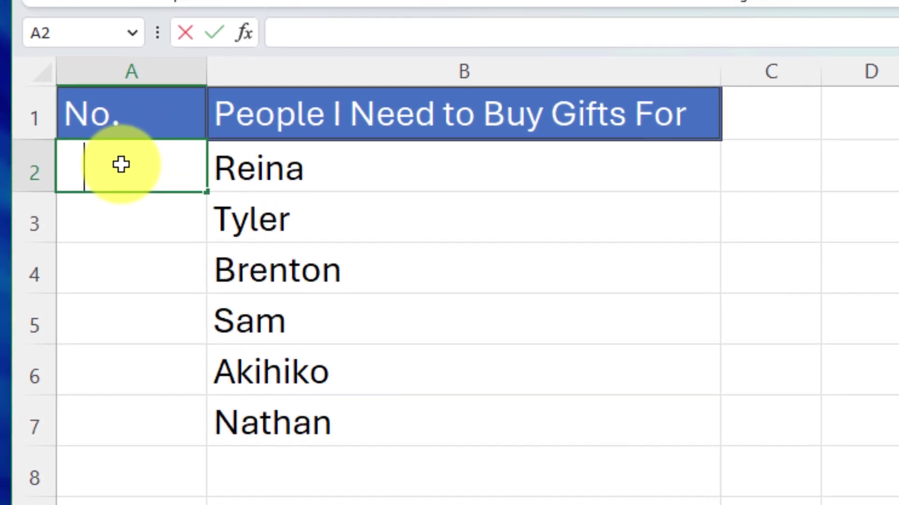
type("=S")
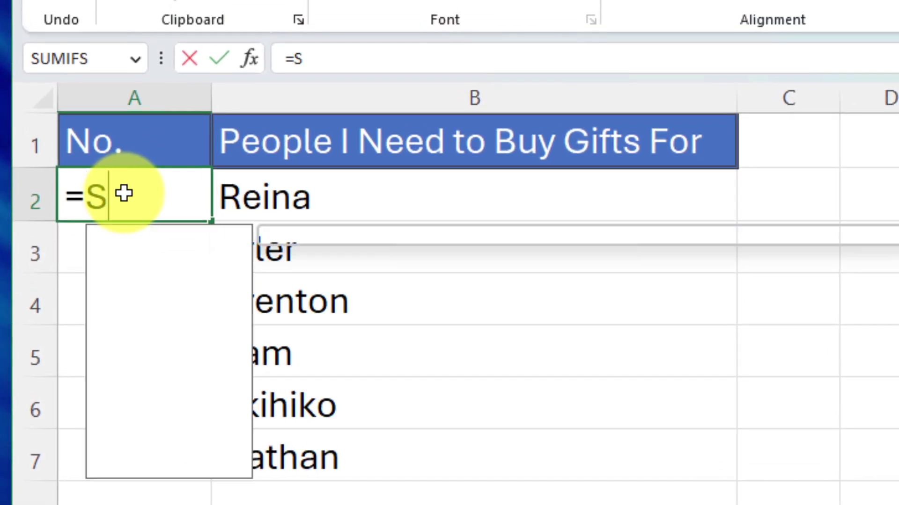
type("EQUENCE")
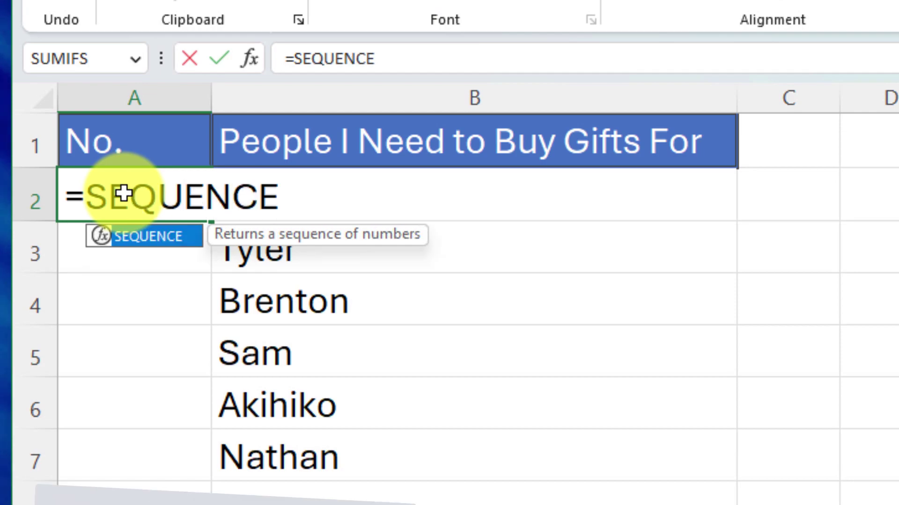
type("(")
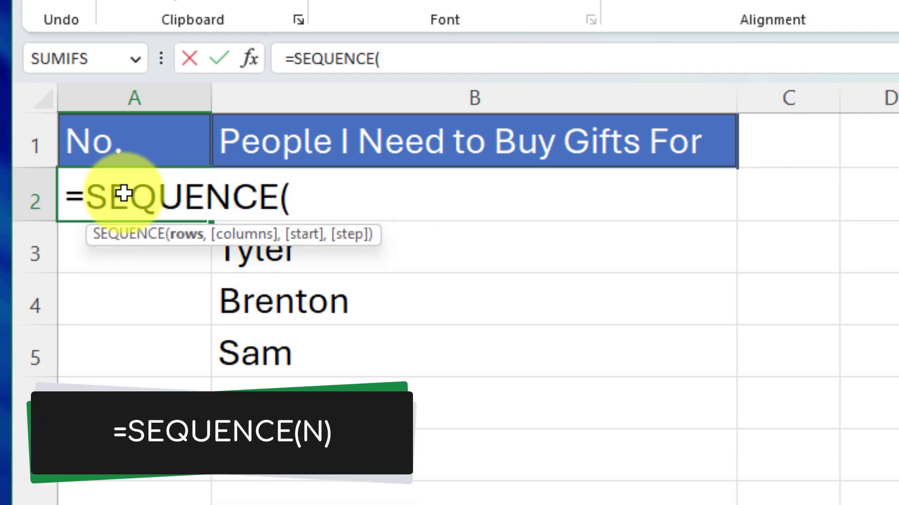
type("1")
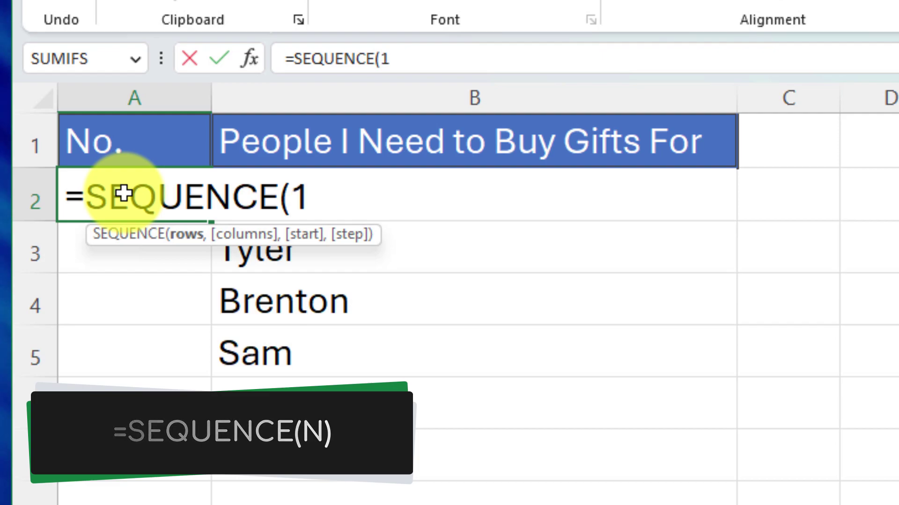
type("0)")
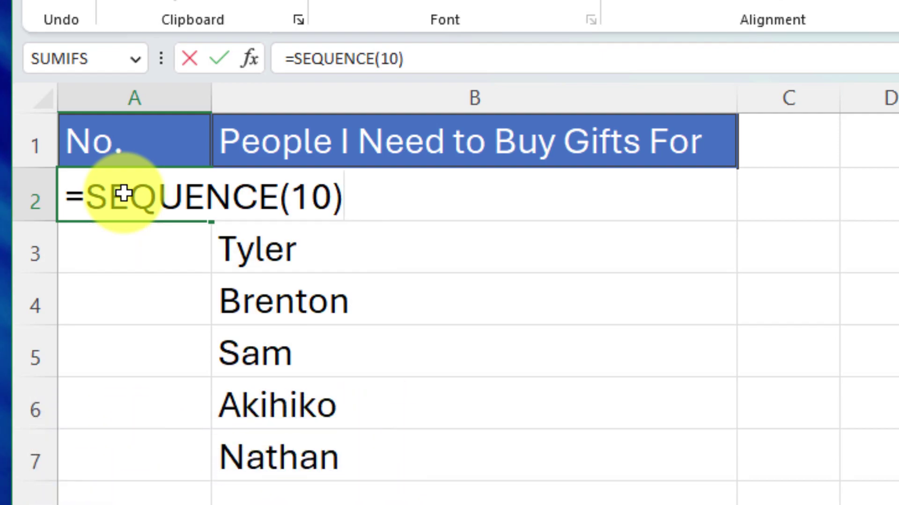
key("Return")
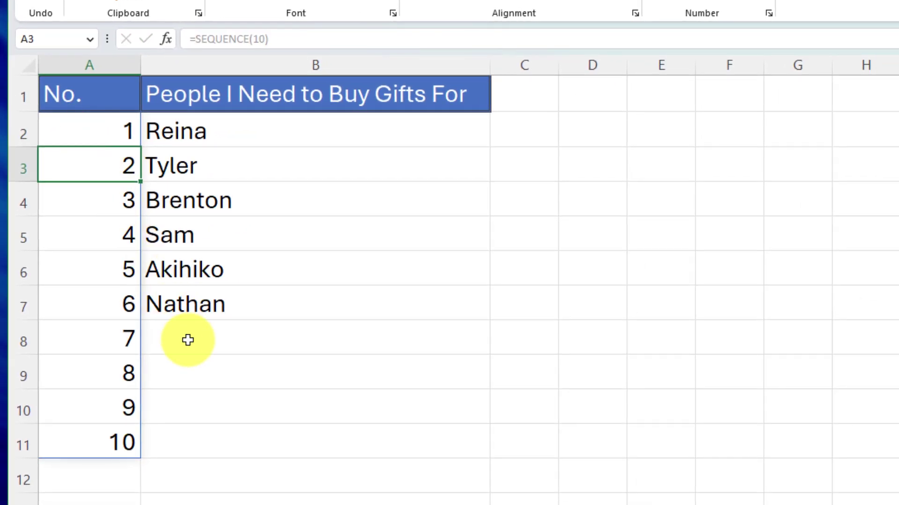
left_click(114, 442)
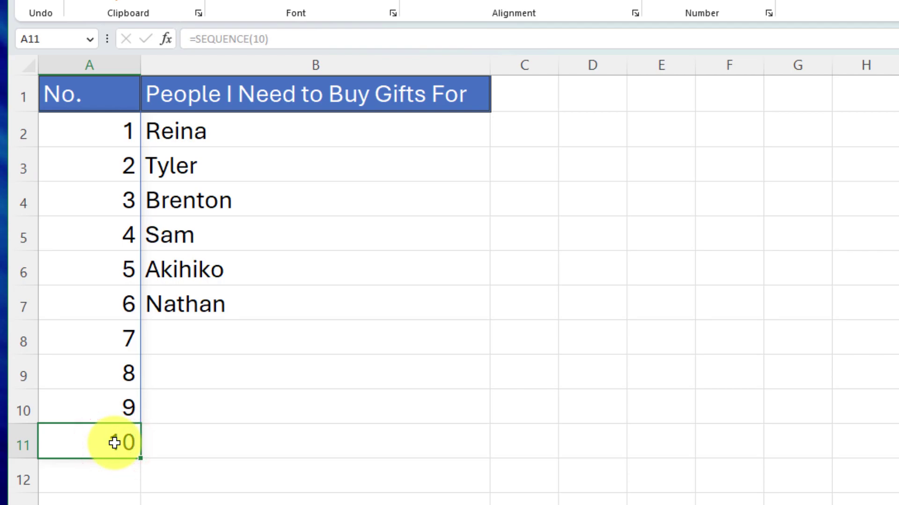
left_click(276, 302)
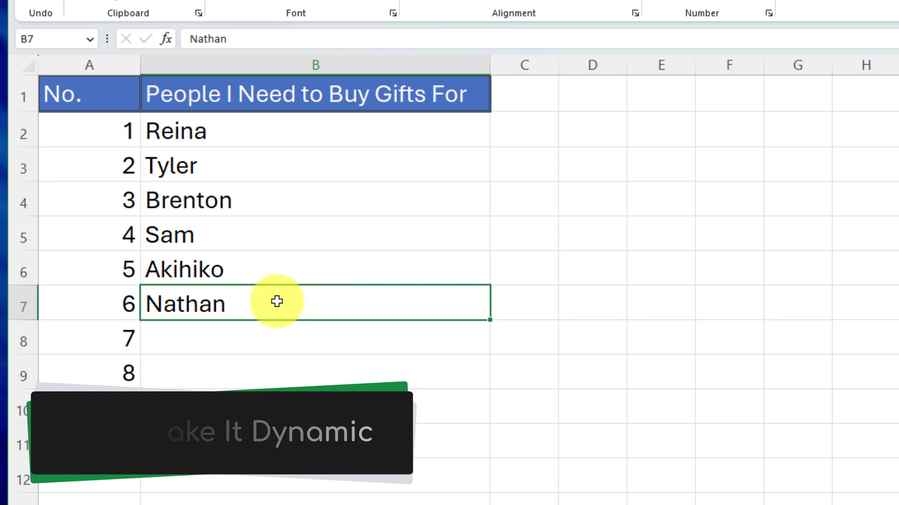
- Edit A2 to =SEQUENCE(COUNTA(B:B)-1), replacing the fixed 10 with a count of column B names
left_click(109, 129)
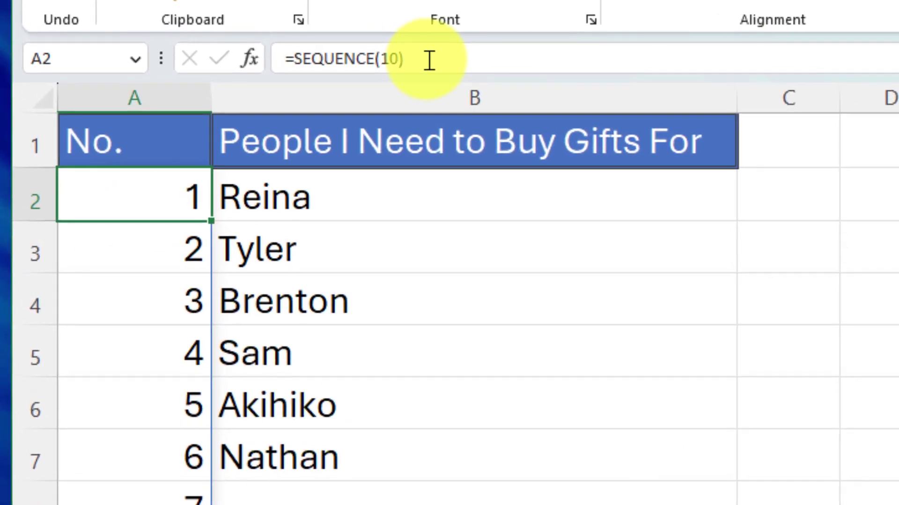
left_click(428, 60)
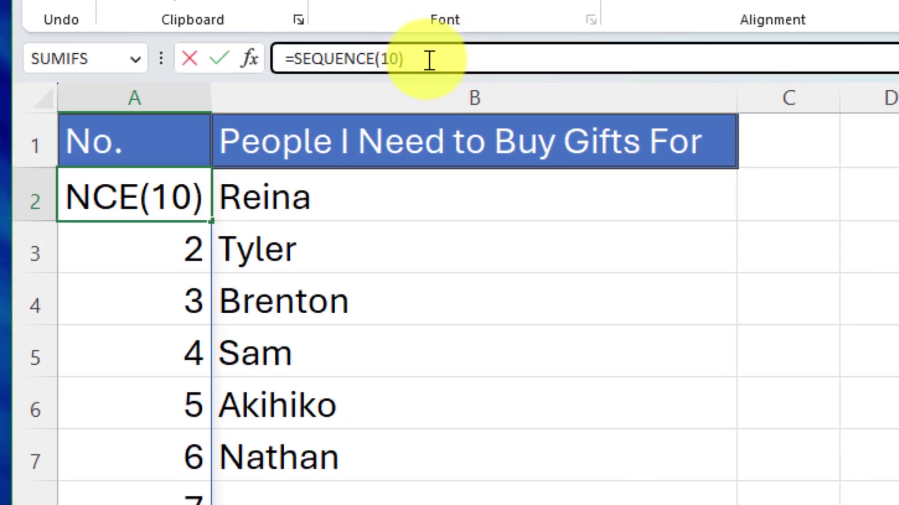
key("BackSpace")
key("BackSpace")
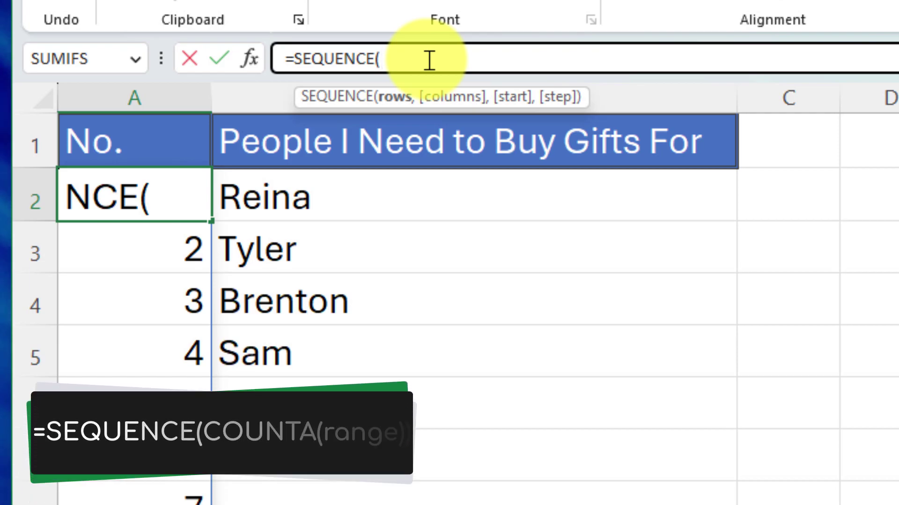
type("COU")
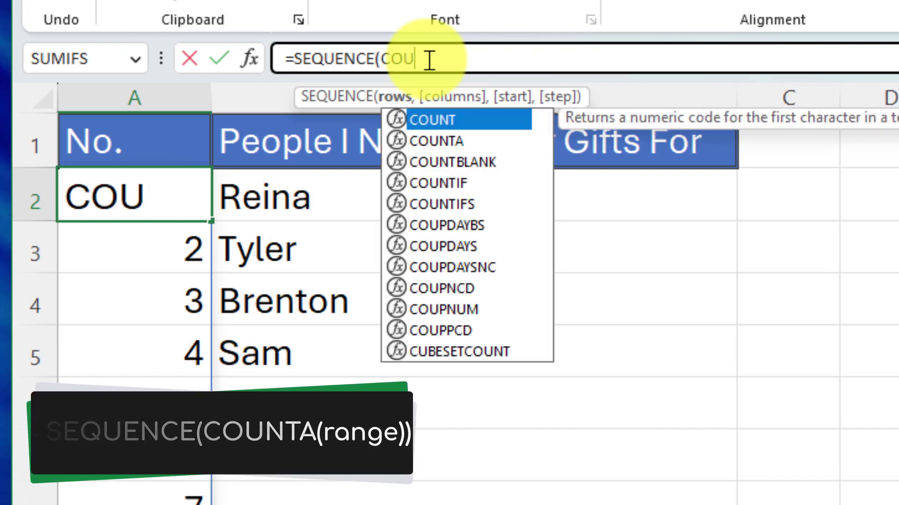
type("NTA")
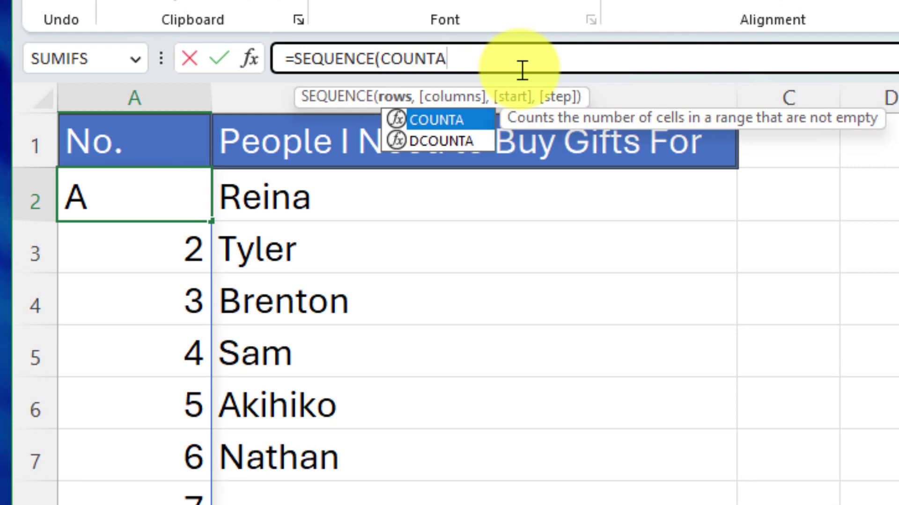
type("(")
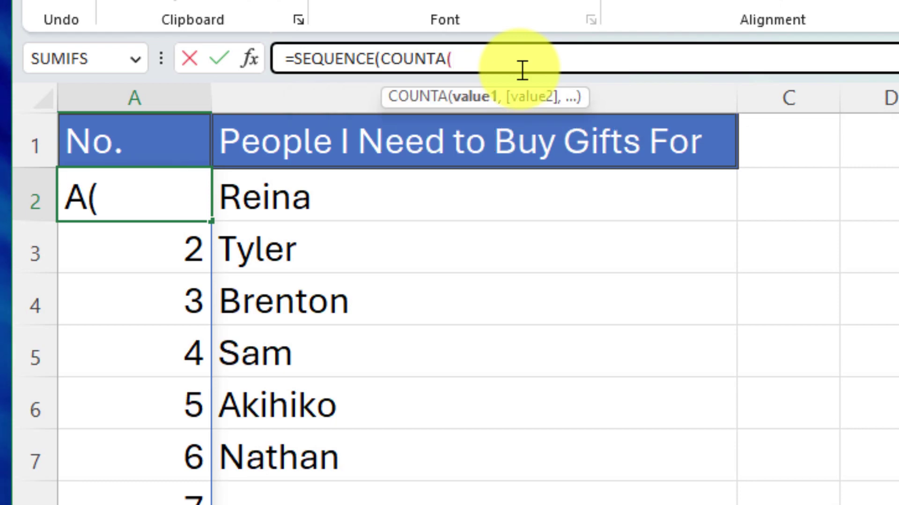
left_click(642, 102)
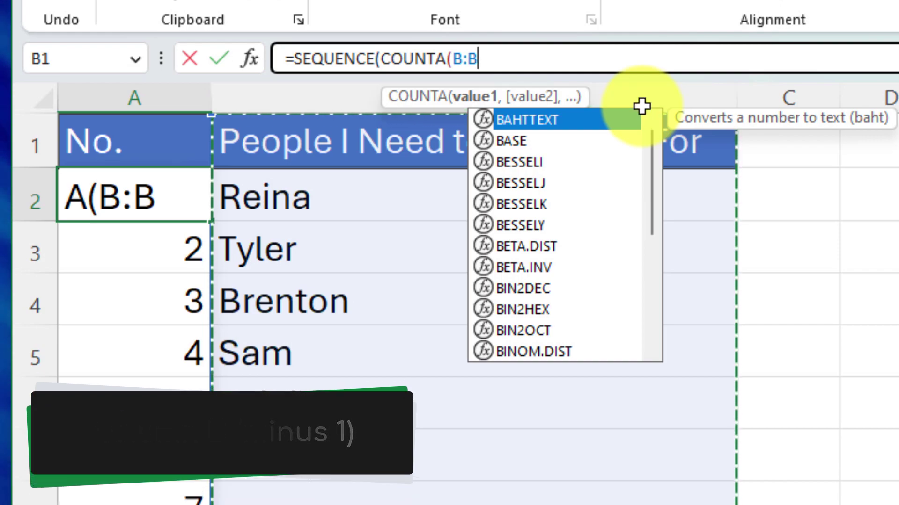
type(")-1")
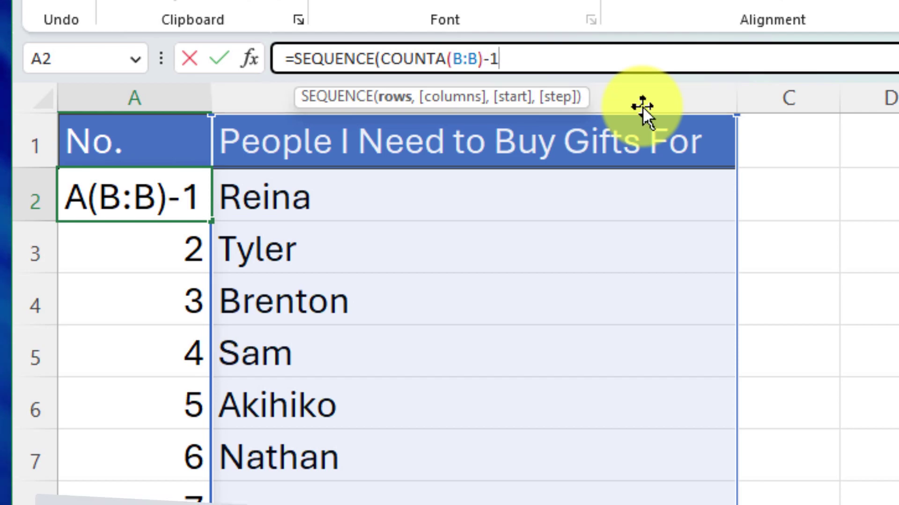
type(")")
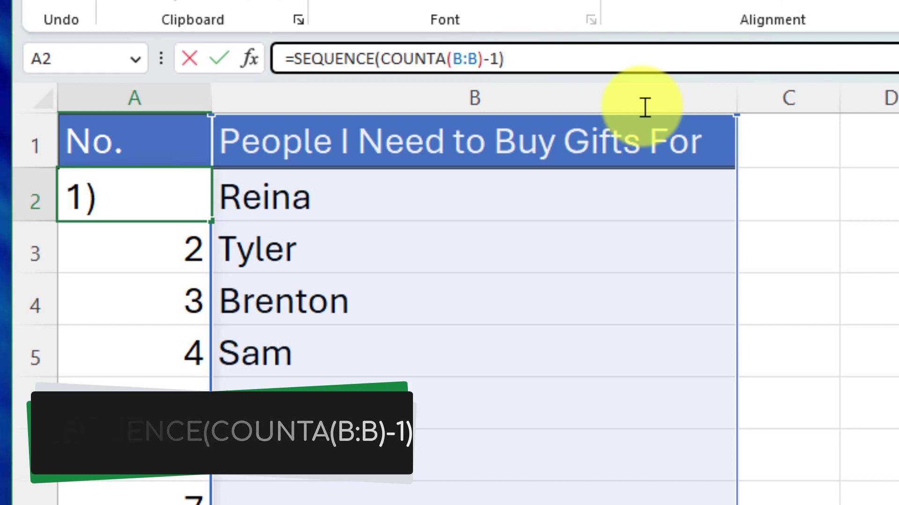
- Commit the dynamic formula and check that 6 in A7 lines up with Nathan in B7
key("Return")
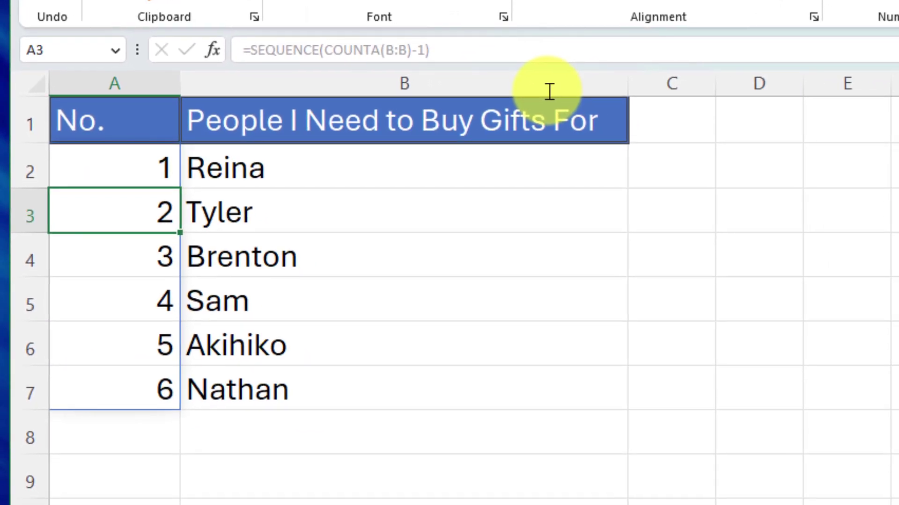
left_click(134, 406)
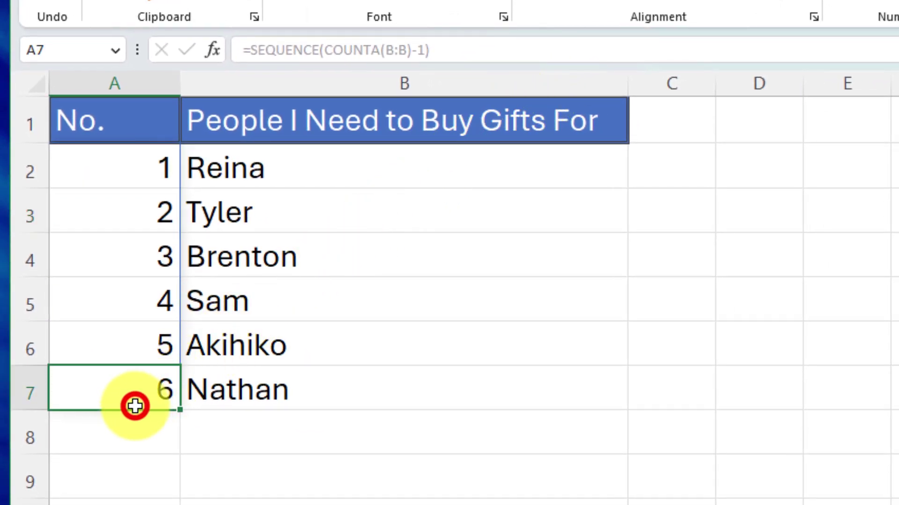
left_click(285, 388)
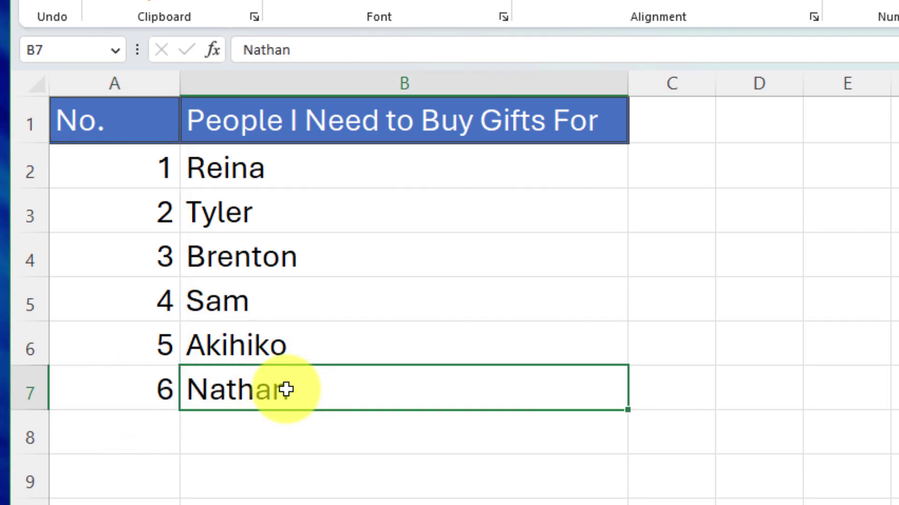
- Delete Brenton's row 4 from the list
left_click(21, 181)
right_click(21, 183)
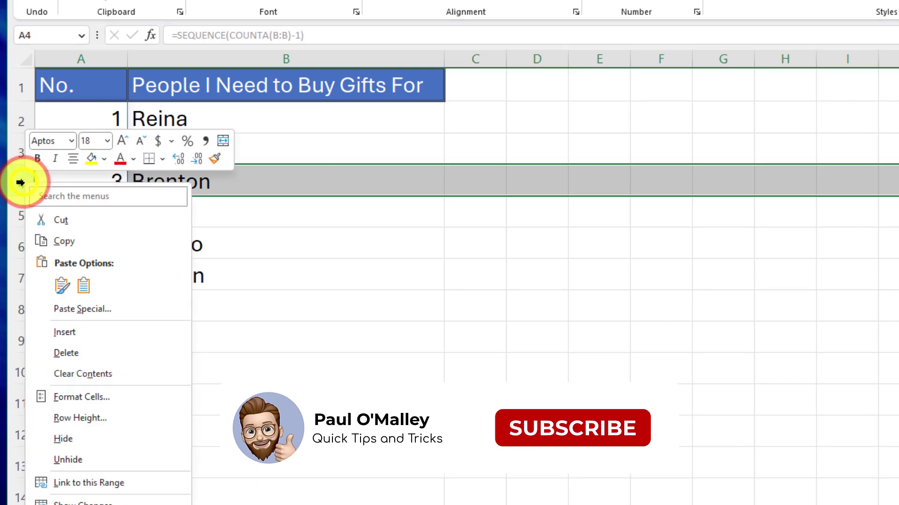
left_click(88, 352)
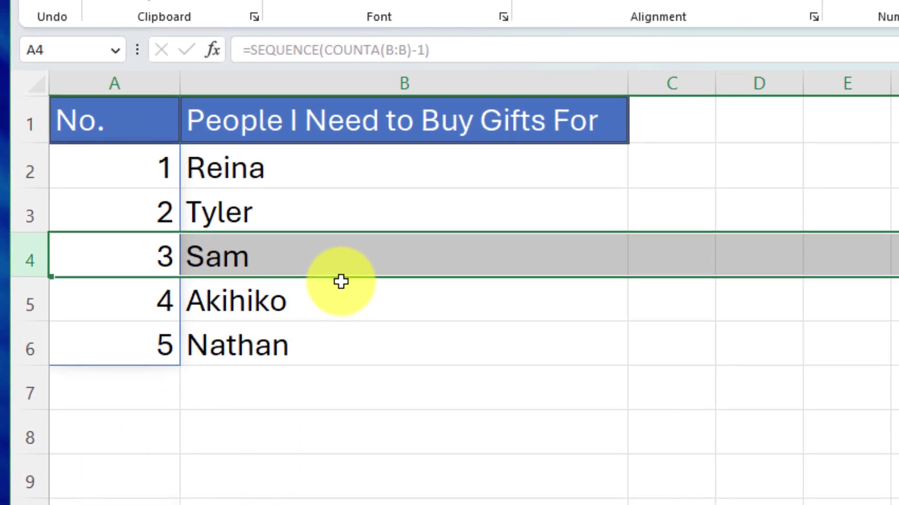
- Add Brenton and Sodam at the bottom so the numbering extends to 7
left_click(305, 389)
double_click(305, 390)
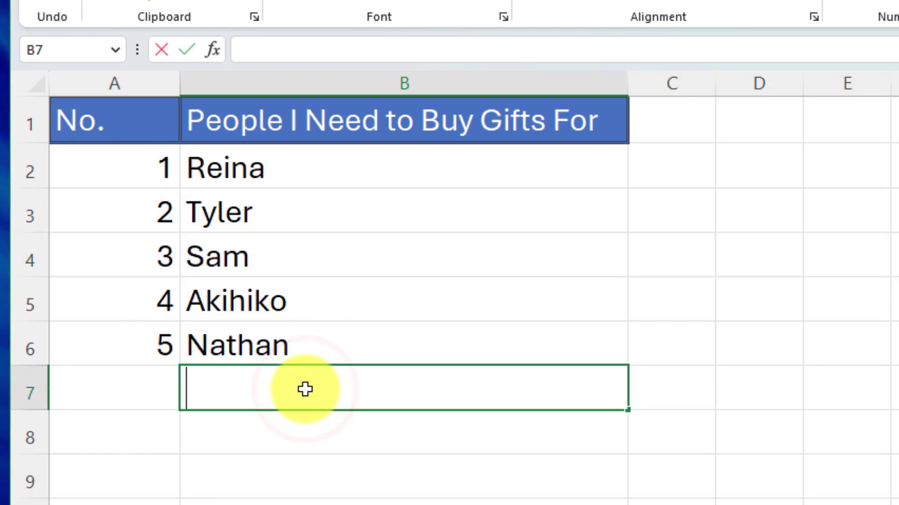
type("Brenton")
key("Return")
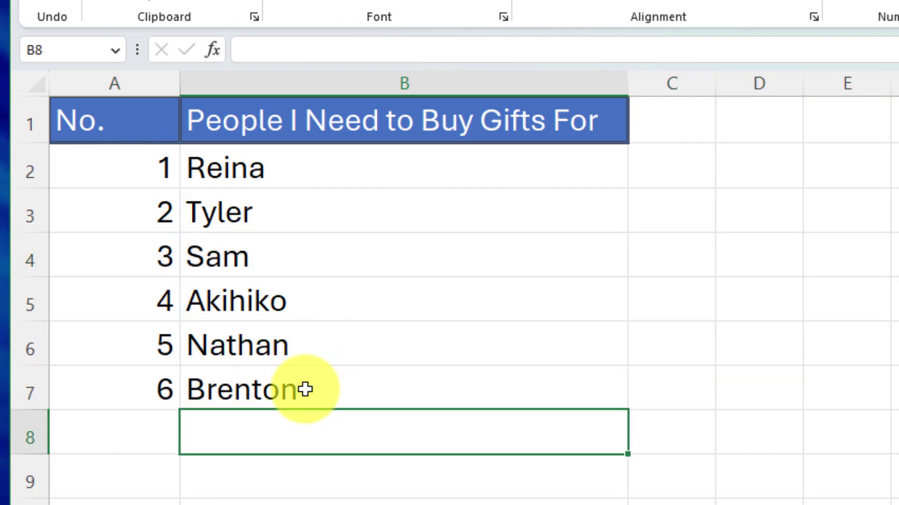
type("Sodam")
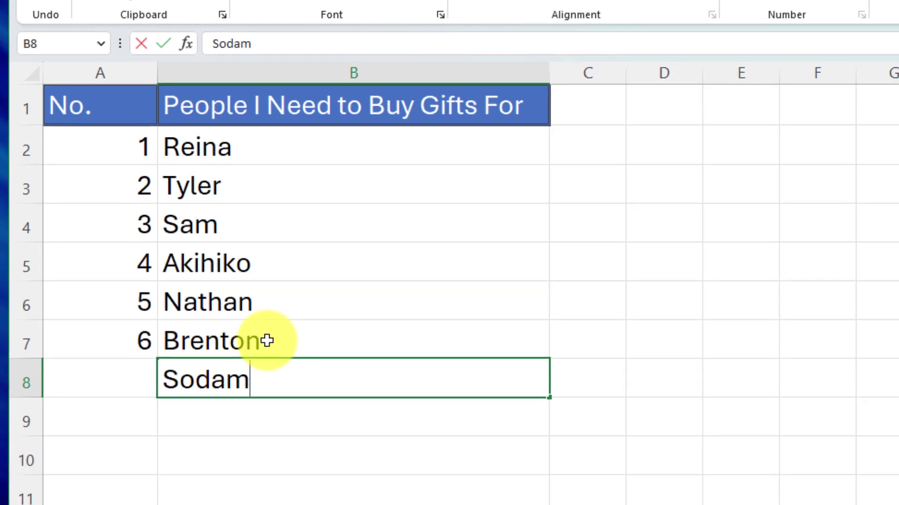
key("Return")
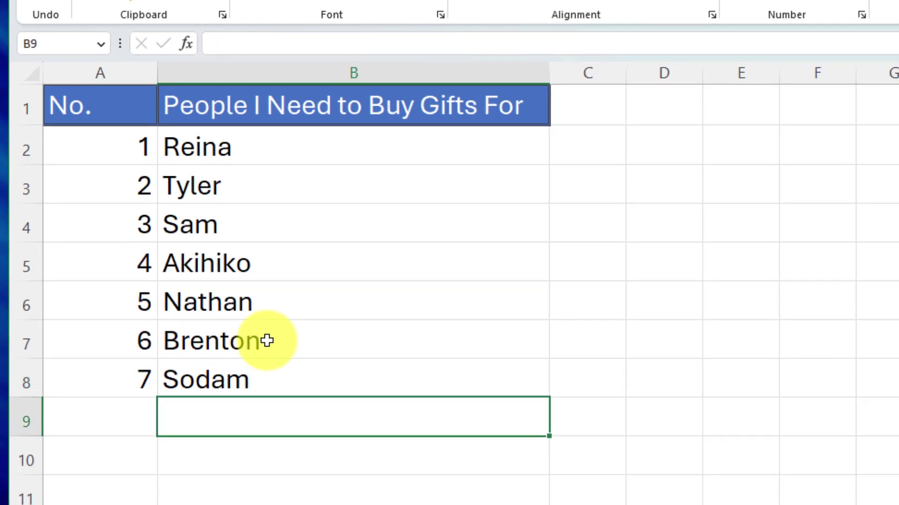
- Prefix the formula with "Gift No. " & so the column reads Gift No. 1 through Gift No. 7
left_click(86, 152)
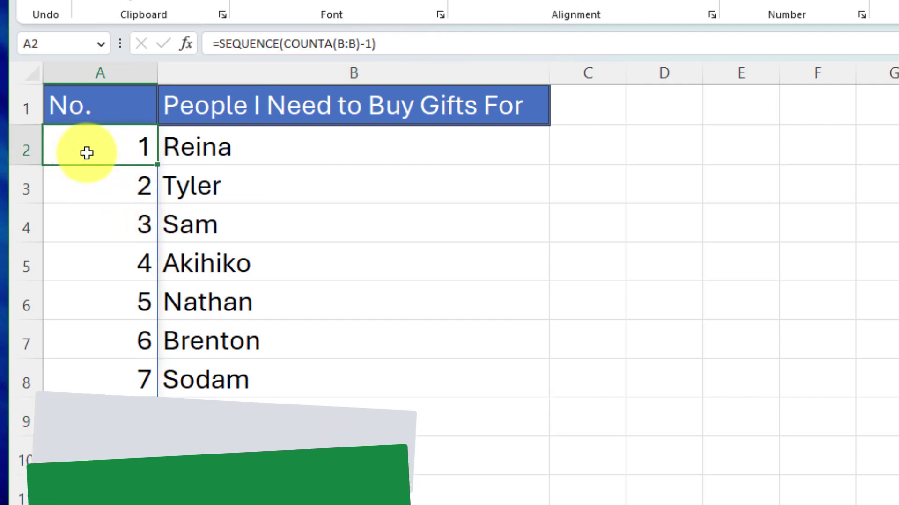
left_click(220, 46)
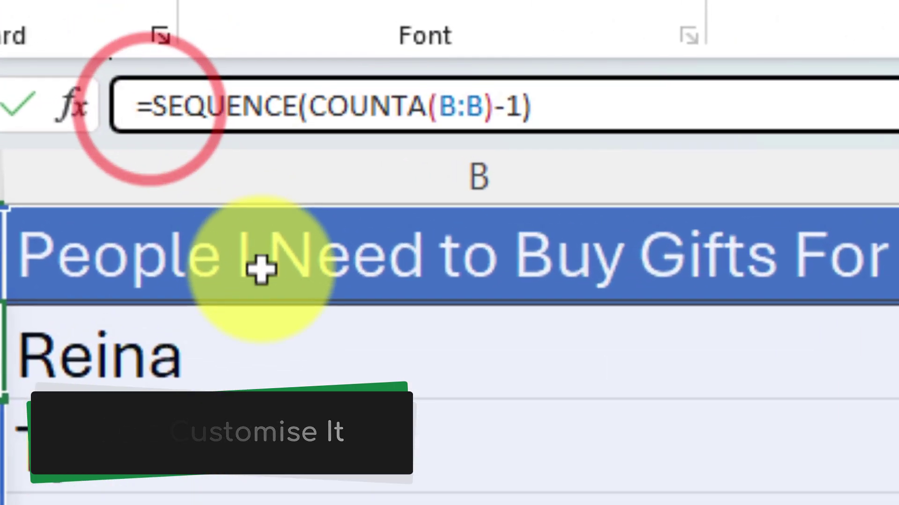
type("\"")
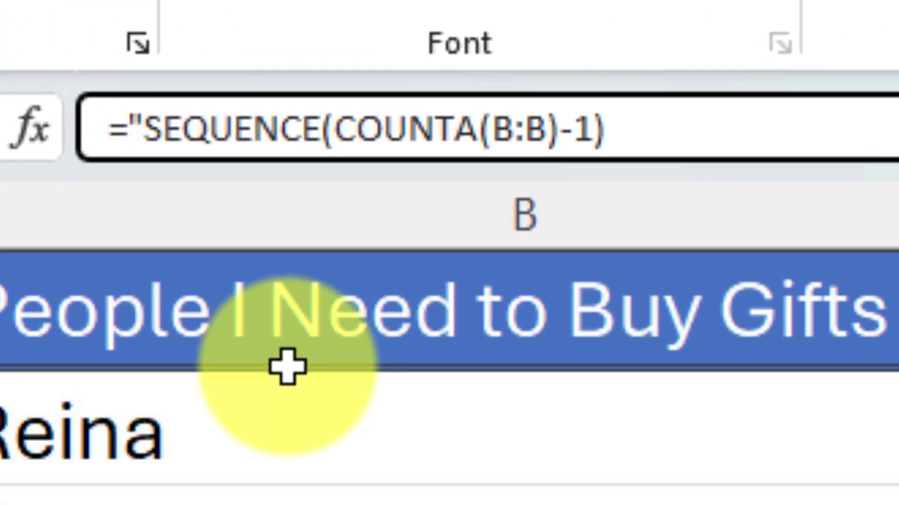
type("Gift ")
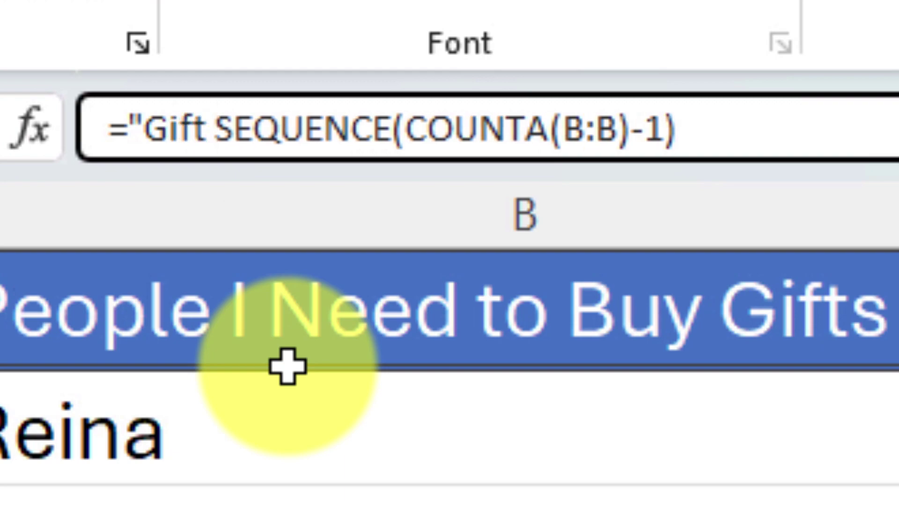
type("No.")
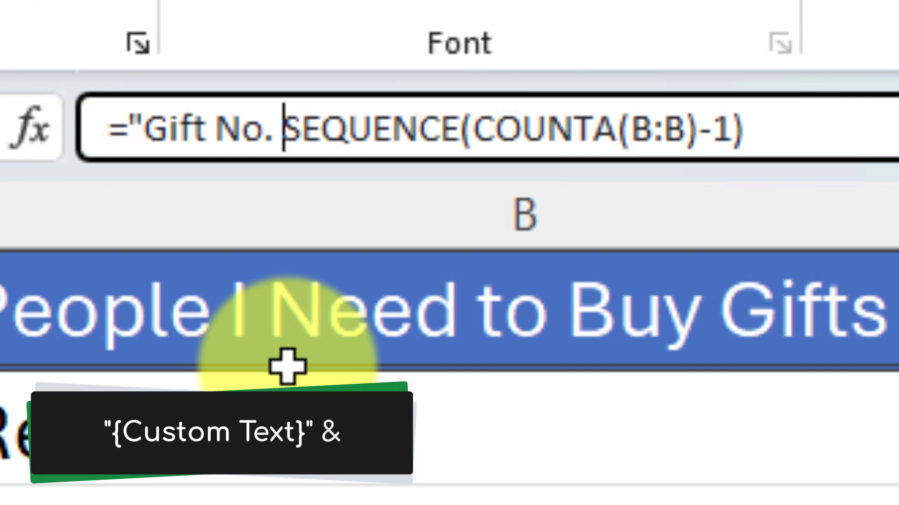
type(" \" ")
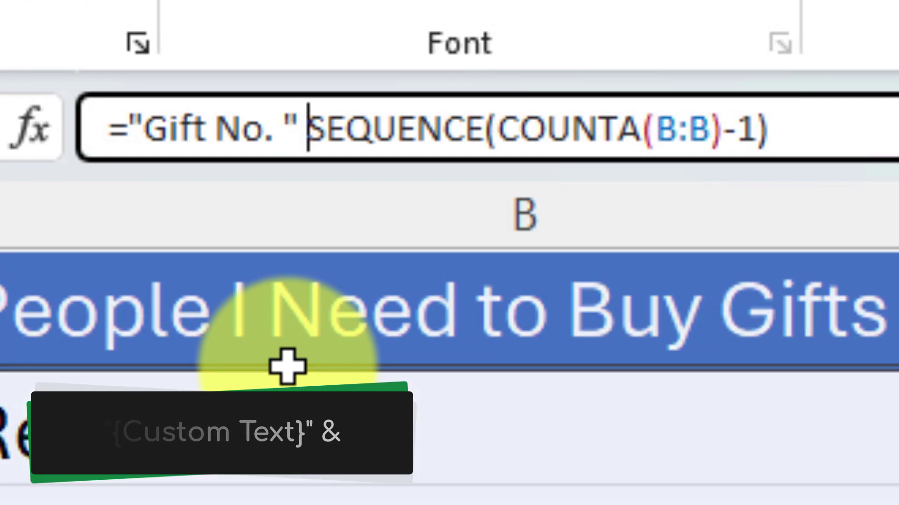
type("&")
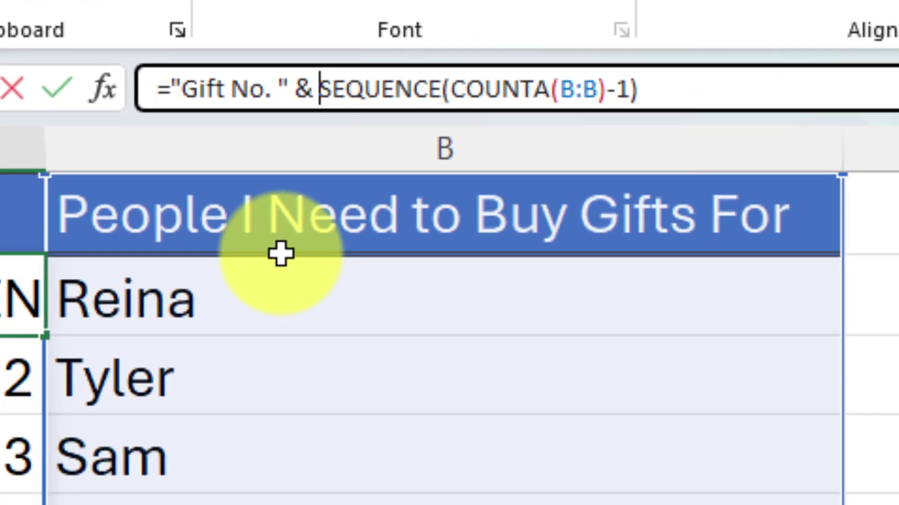
key("Return")
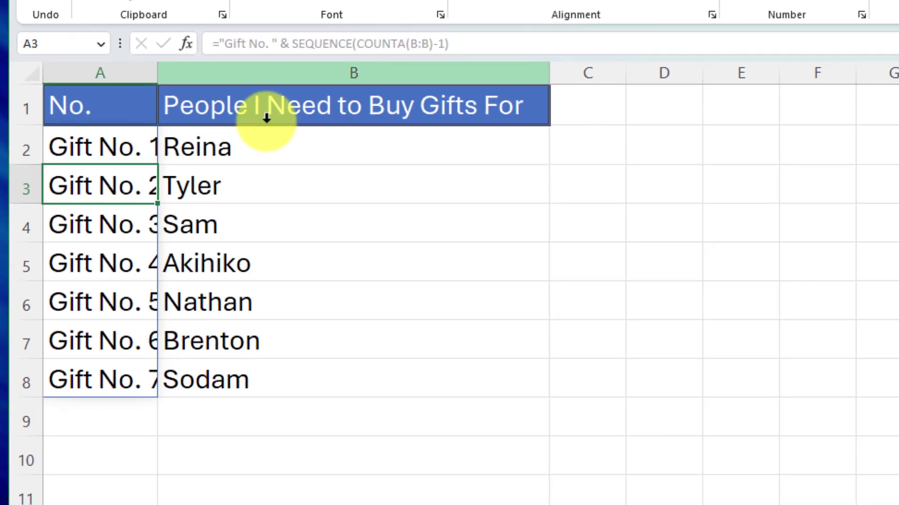
- Autofit column A, add Me (Of Course) as Gift No. 8, then minimize Excel
double_click(161, 76)
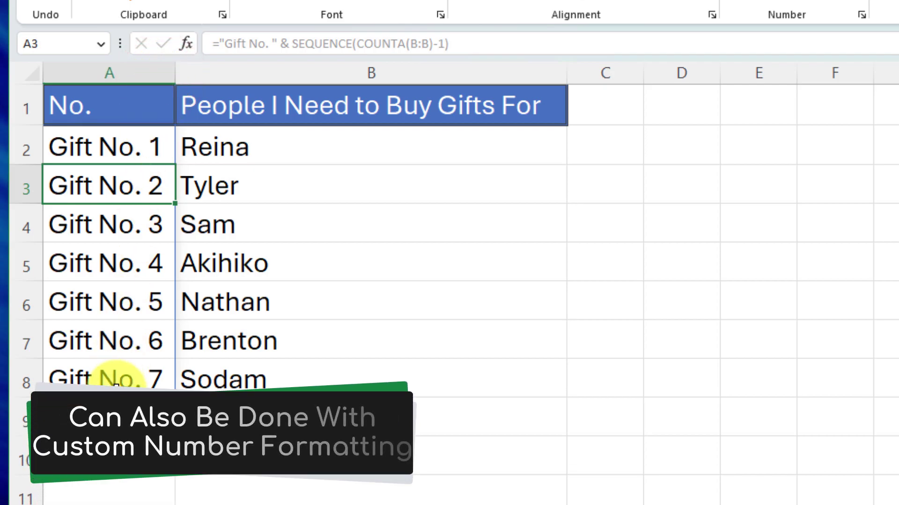
left_click(315, 241)
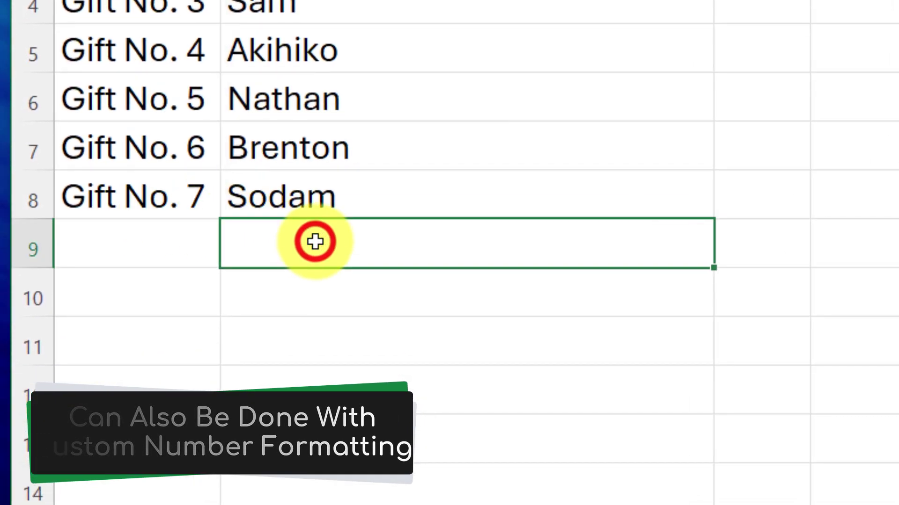
type("Me (Of Course")
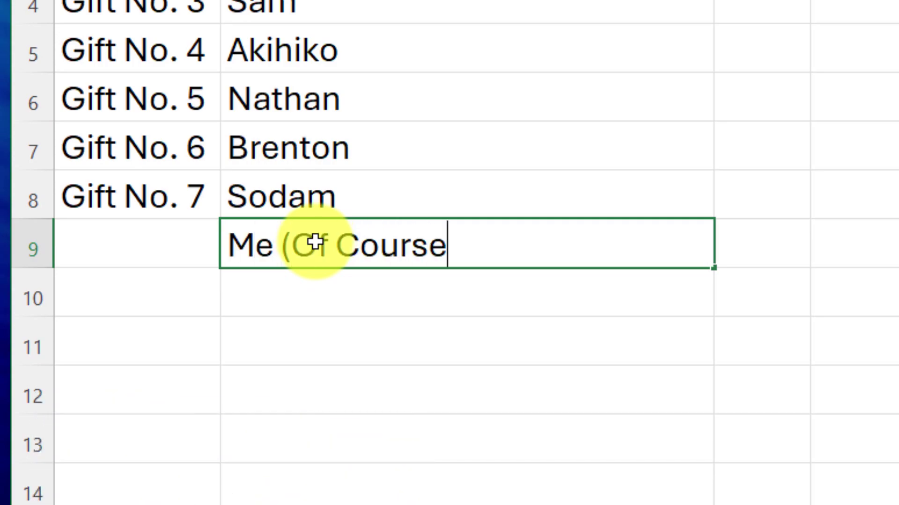
type(")")
key("Return")
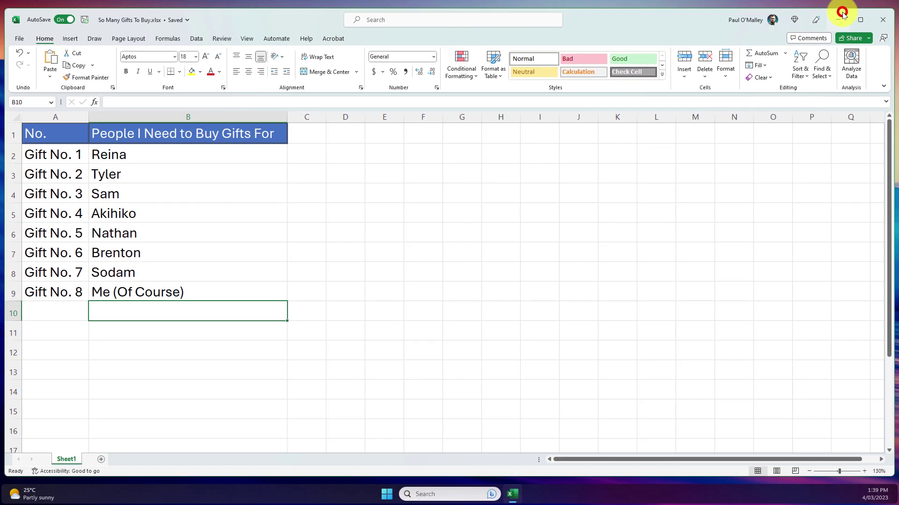
left_click(841, 15)
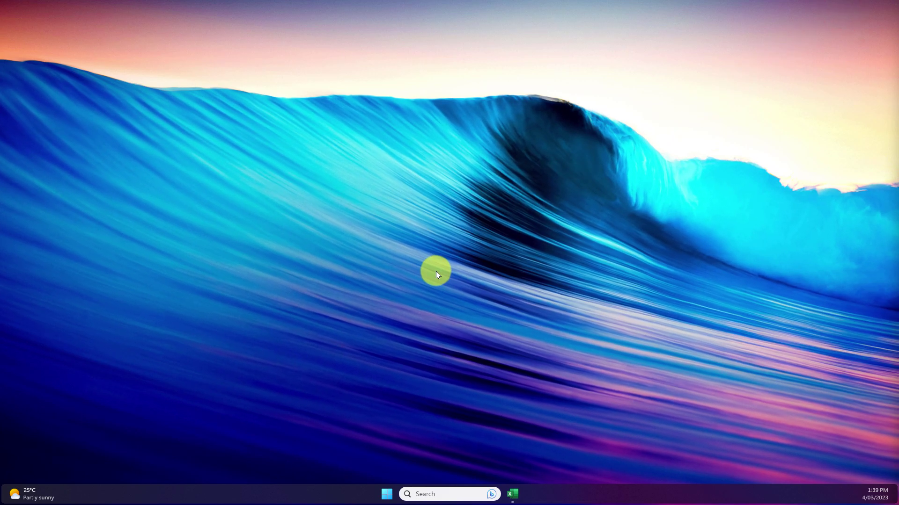